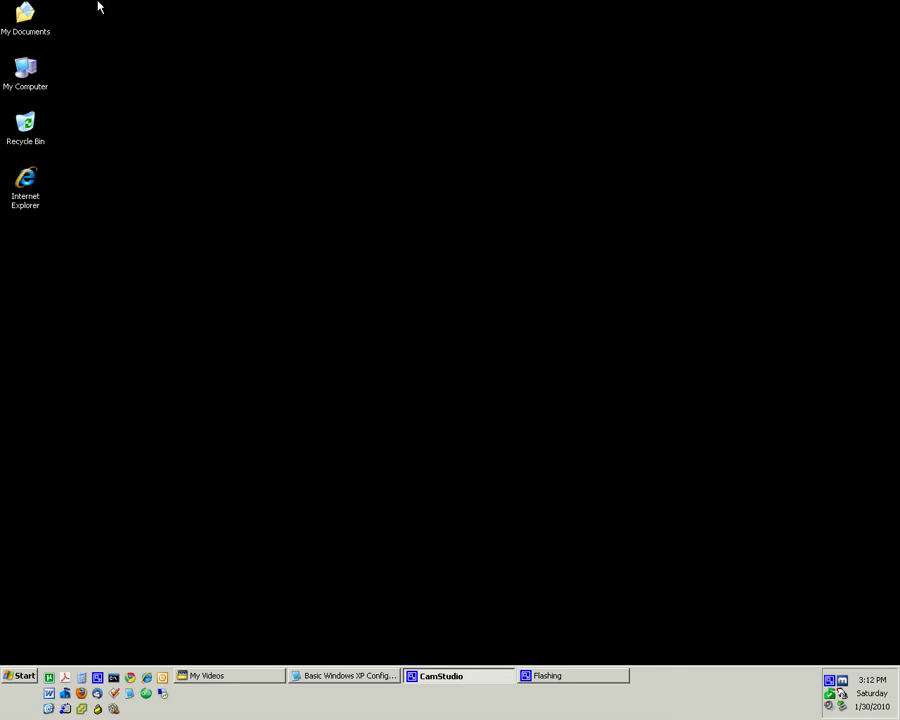
# Step: Open My Documents and try Thumbnails, Tiles, Icons and List views before settling on Details
pyautogui.doubleClick(26, 18)
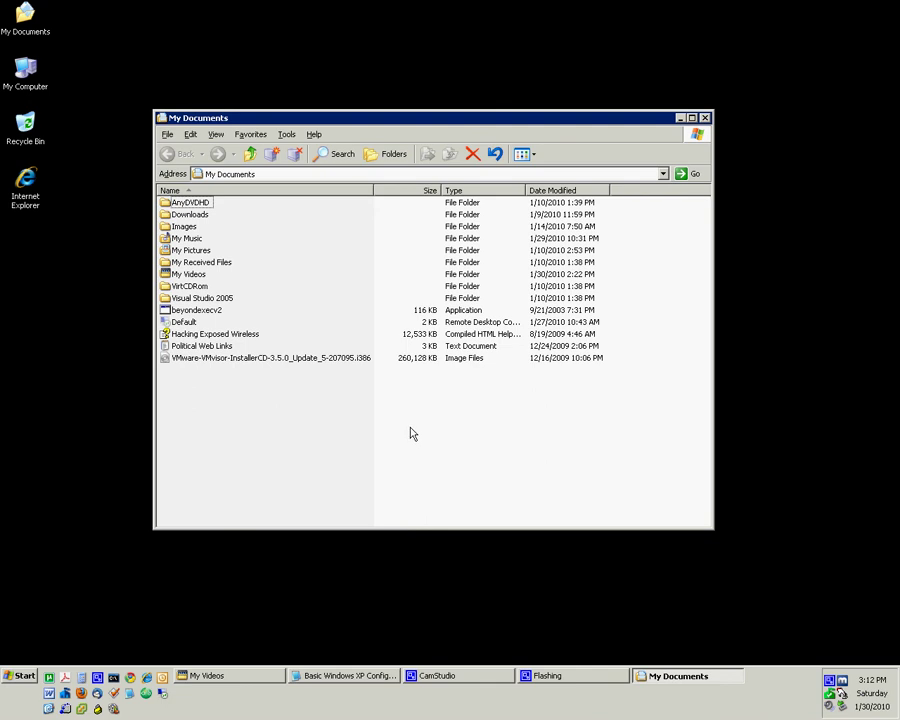
pyautogui.click(530, 155)
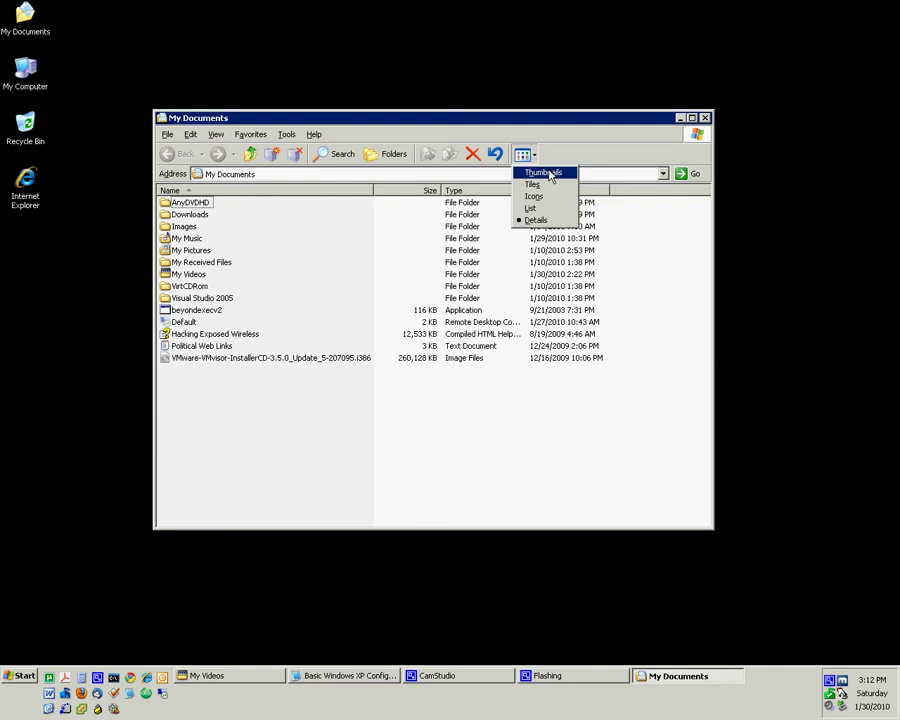
pyautogui.click(546, 173)
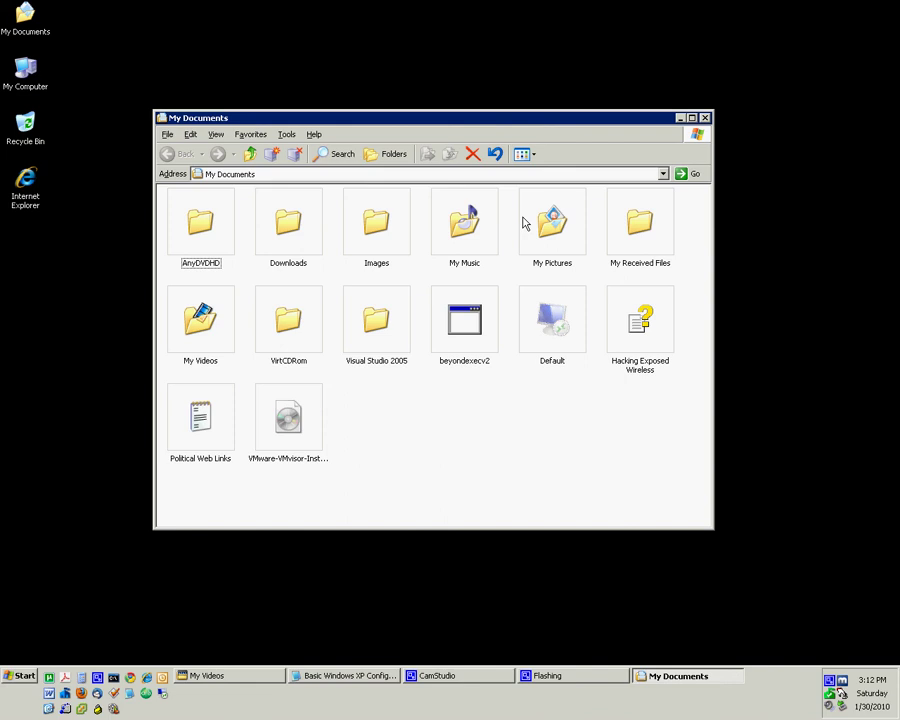
pyautogui.click(523, 154)
pyautogui.click(530, 186)
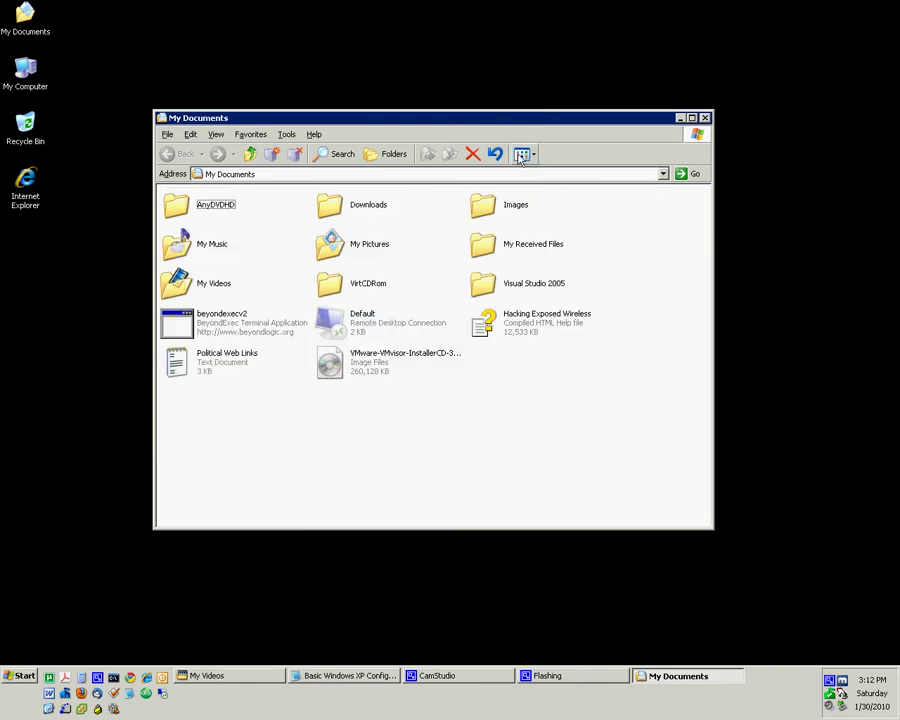
pyautogui.click(523, 154)
pyautogui.click(533, 196)
pyautogui.click(523, 154)
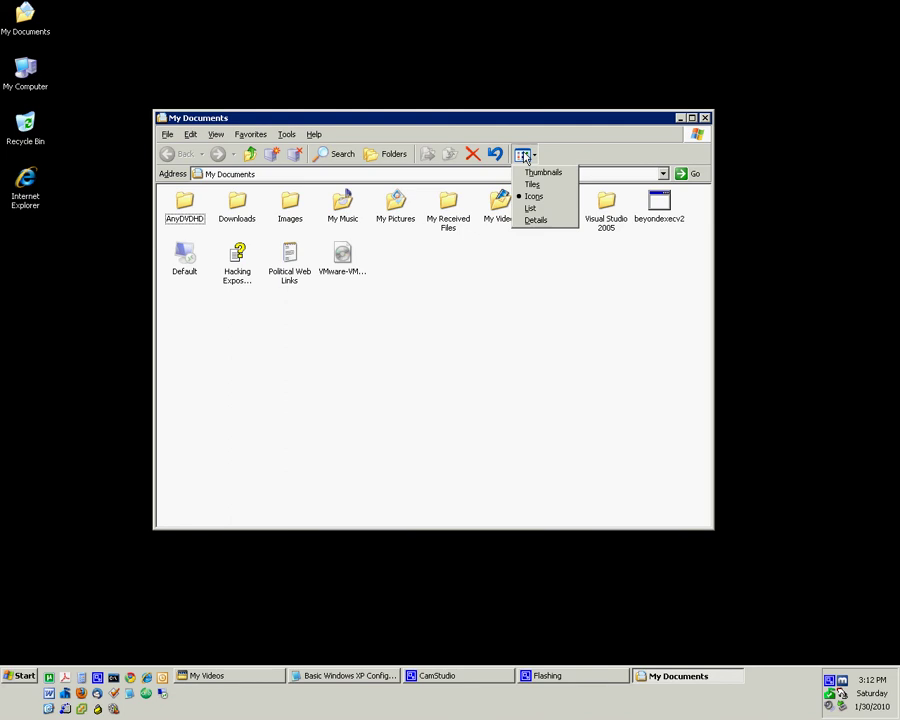
pyautogui.click(532, 208)
pyautogui.click(523, 154)
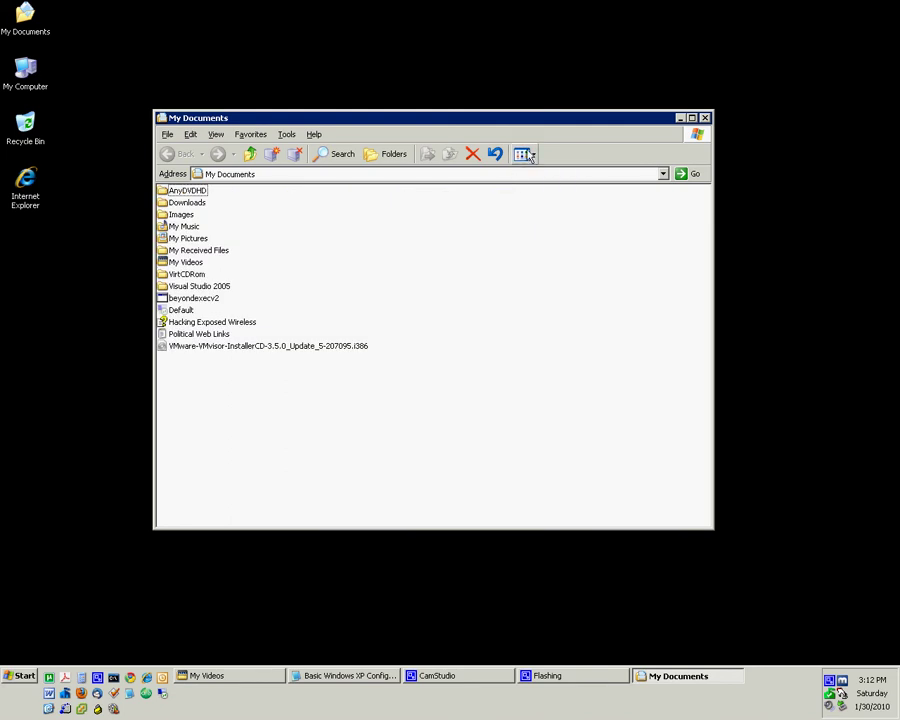
pyautogui.click(537, 221)
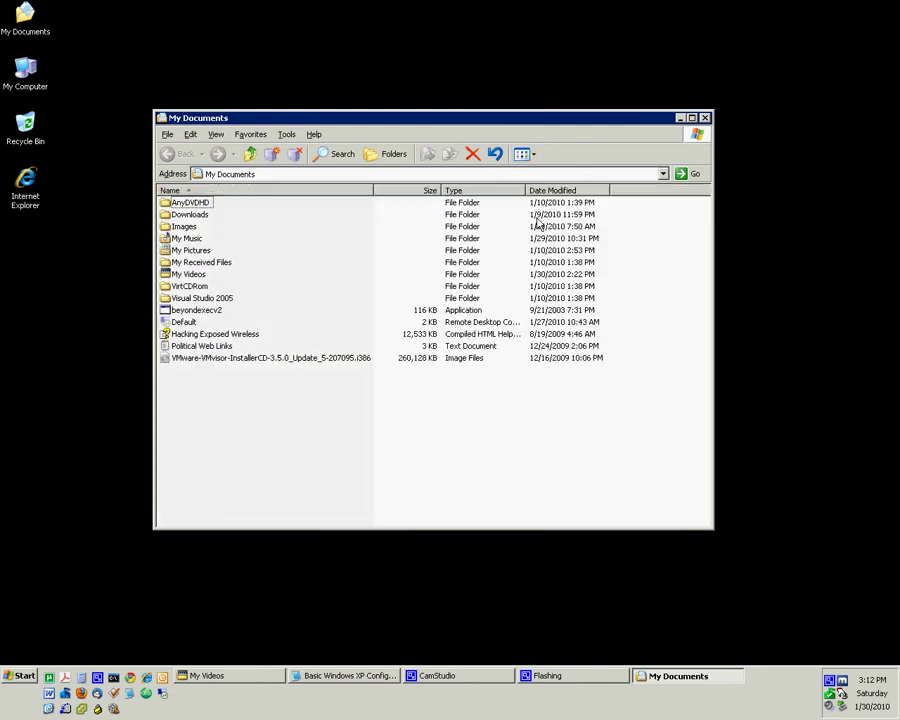
# Step: Turn on 'Show common tasks in folders' in Folder Options and apply it
pyautogui.click(287, 135)
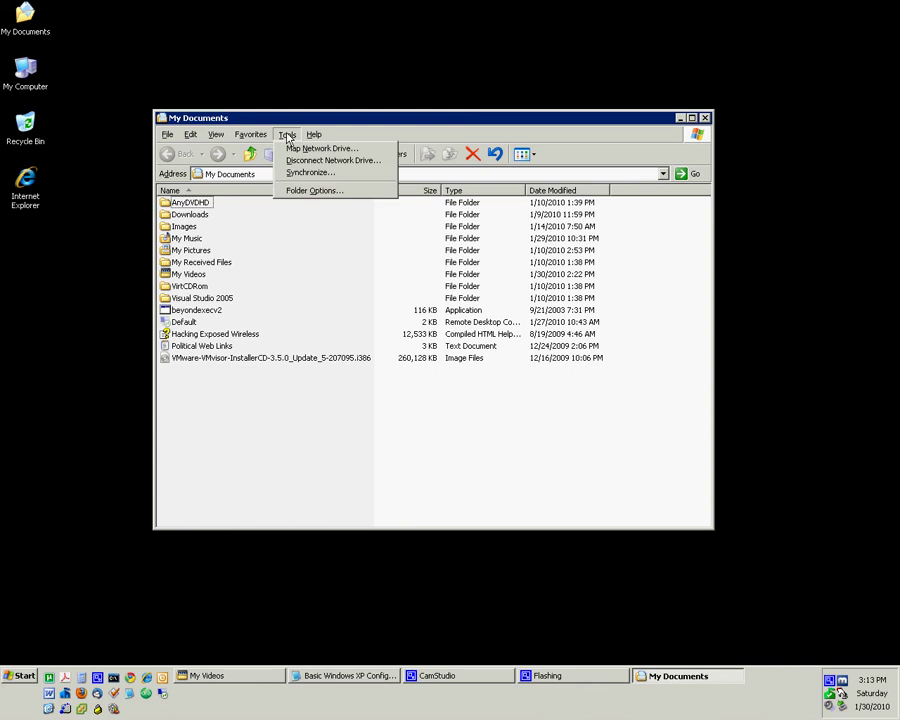
pyautogui.click(316, 191)
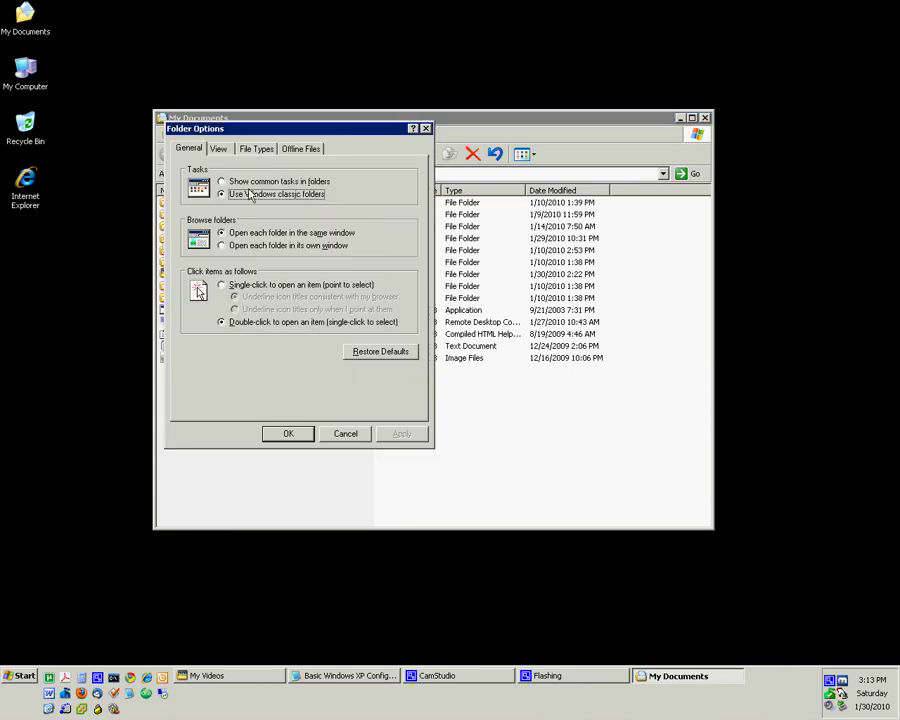
pyautogui.moveTo(272, 130); pyautogui.dragTo(593, 155)
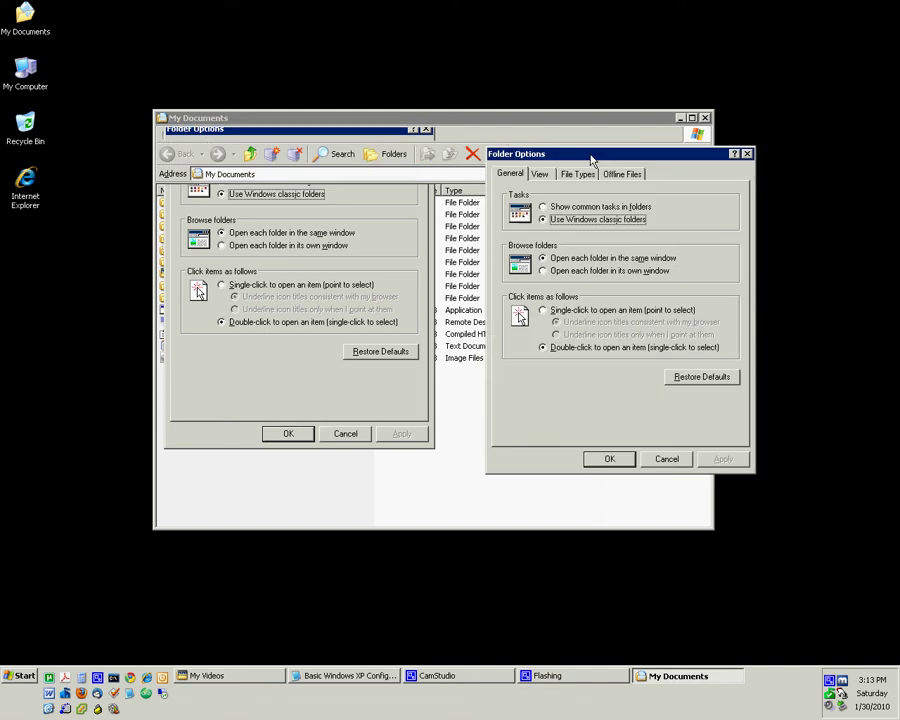
pyautogui.click(630, 208)
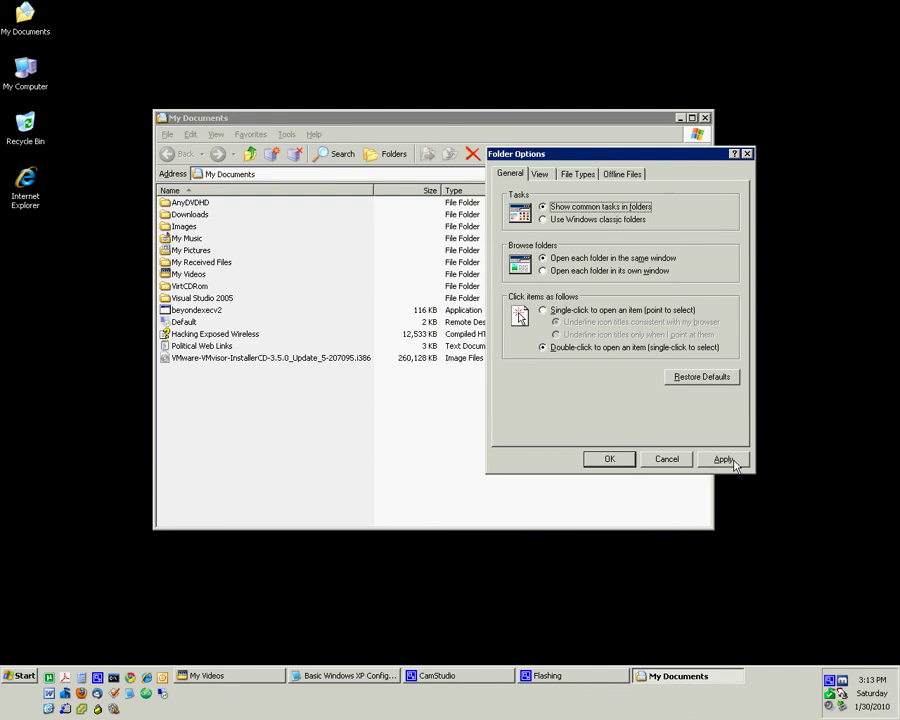
pyautogui.click(733, 462)
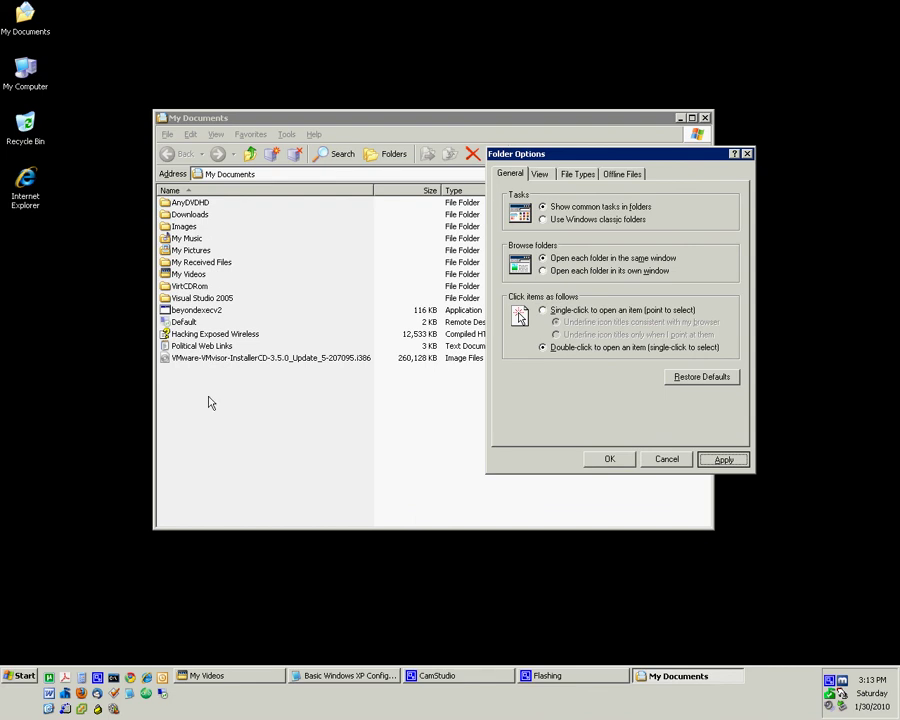
pyautogui.hotkey('alt', 'a')
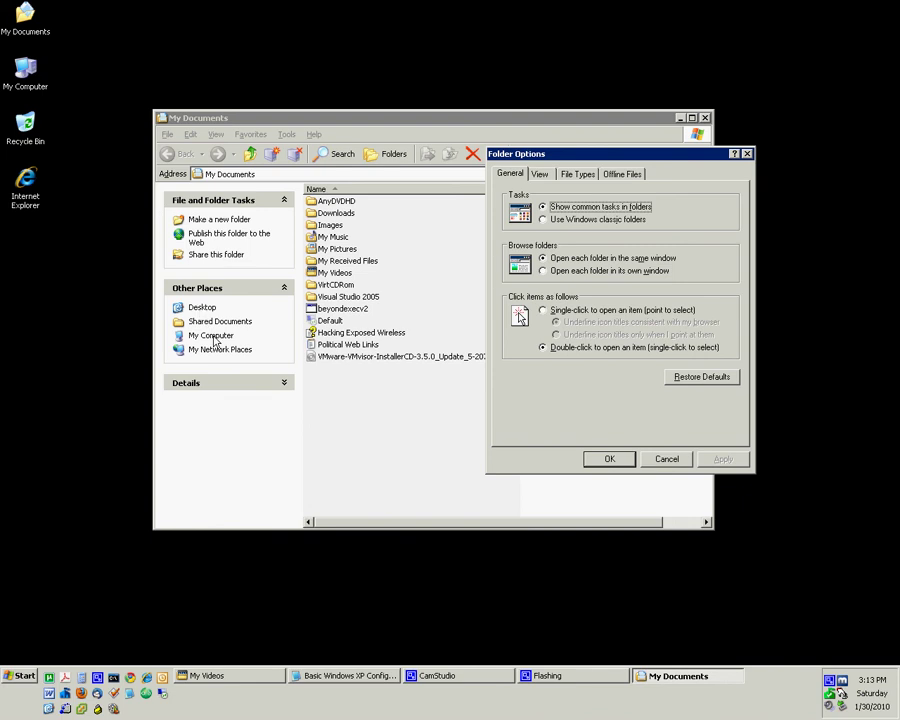
# Step: Close Folder Options, open Local Disk (C:) from My Computer, and reopen Folder Options there
pyautogui.click(627, 462)
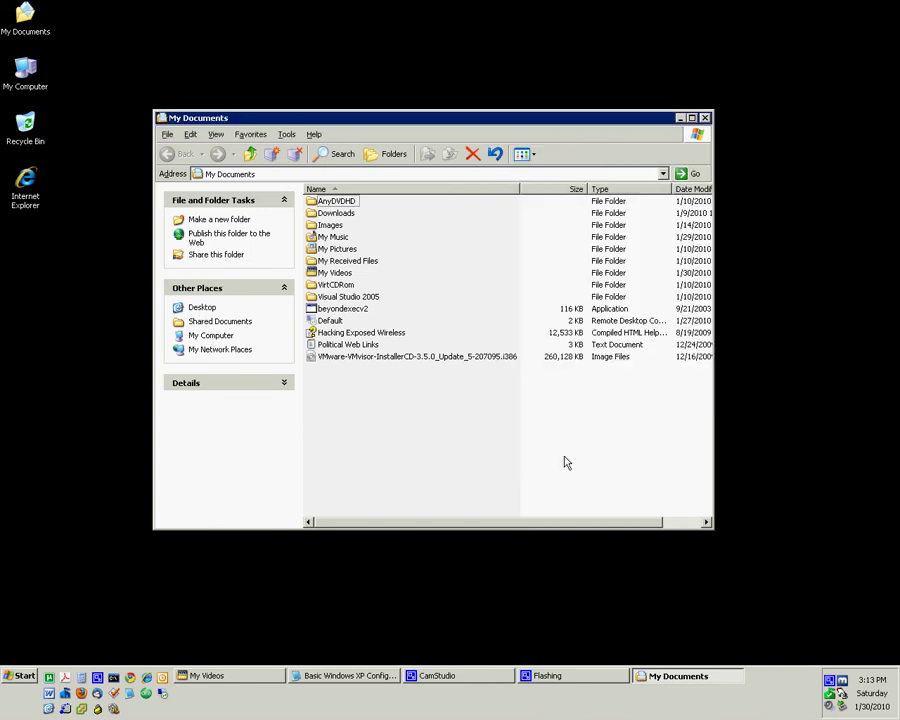
pyautogui.click(224, 338)
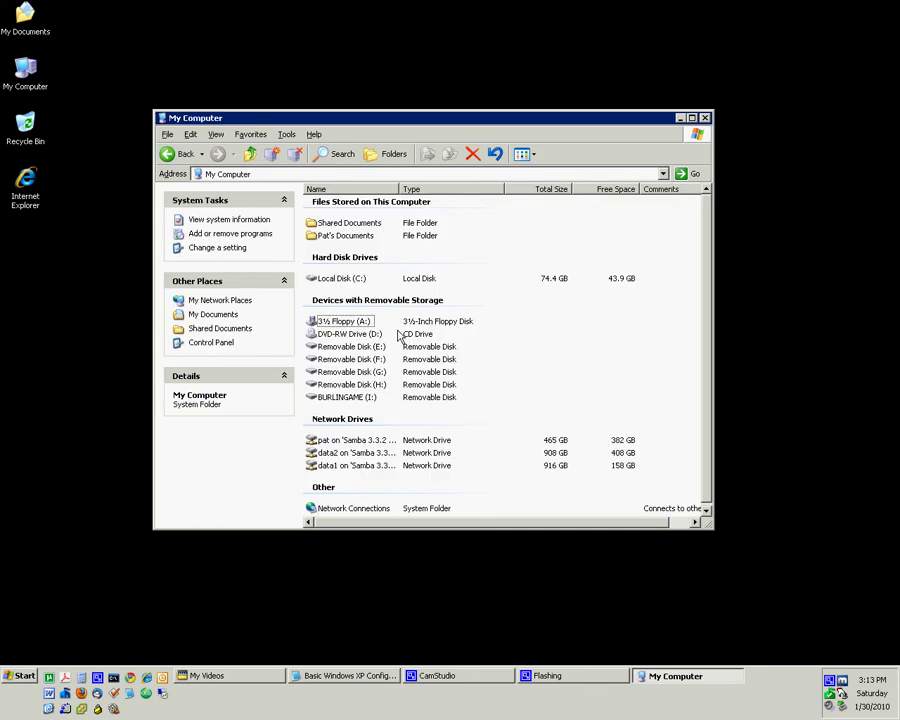
pyautogui.click(342, 281)
pyautogui.doubleClick(344, 281)
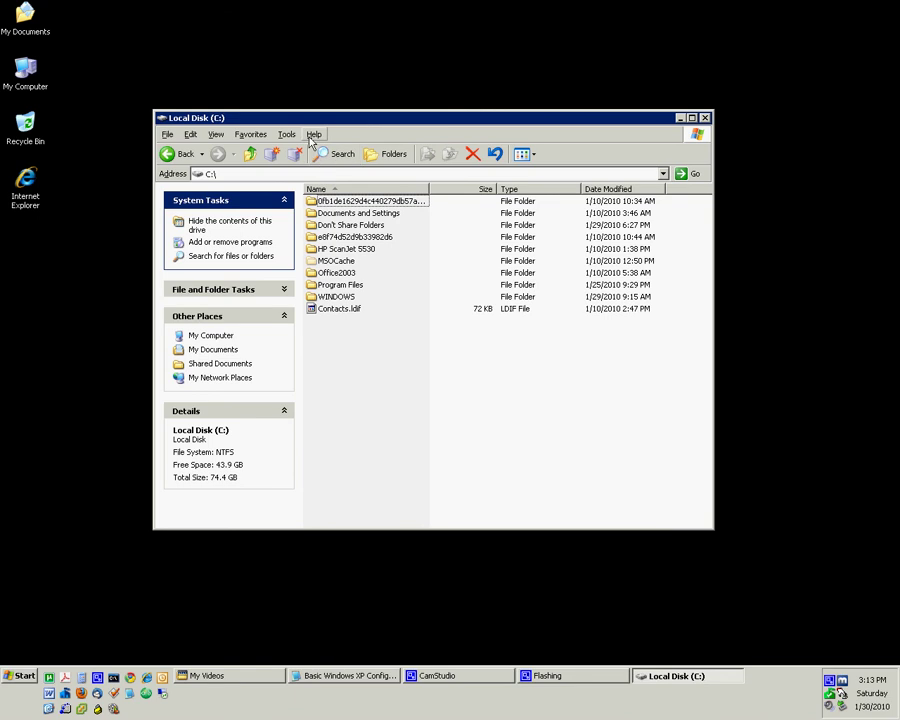
pyautogui.click(287, 134)
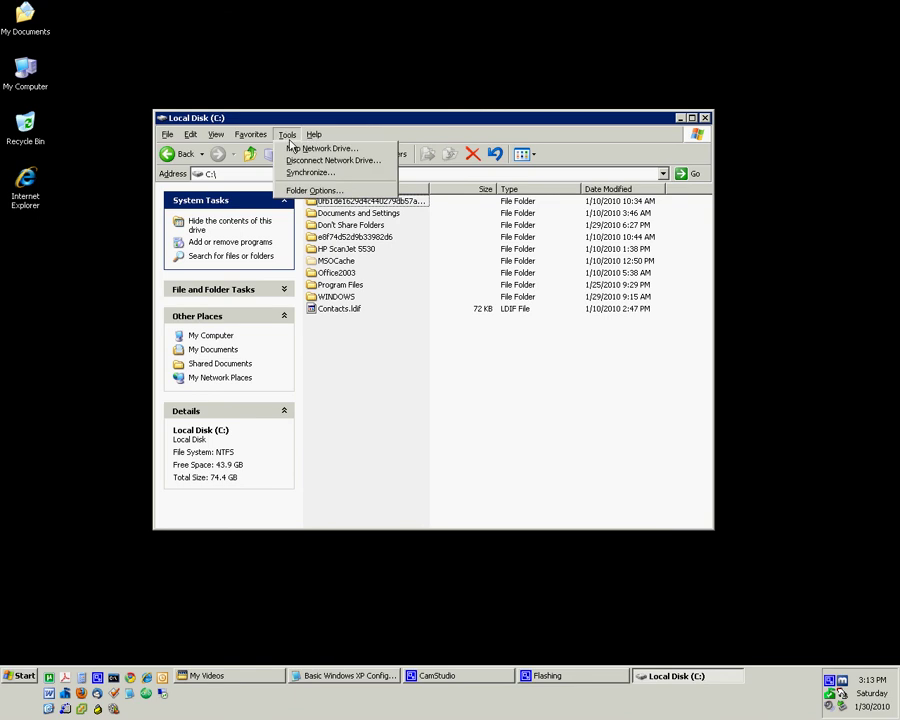
pyautogui.click(309, 192)
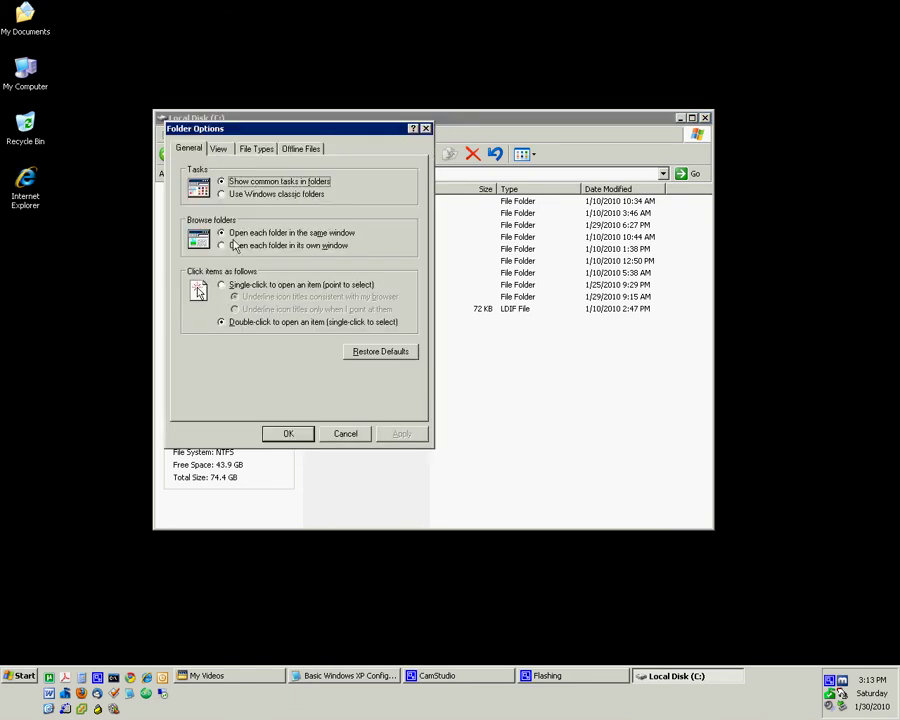
# Step: On the View tab, choose Show hidden files and folders and uncheck Hide protected operating system files, accepting the warning
pyautogui.click(223, 155)
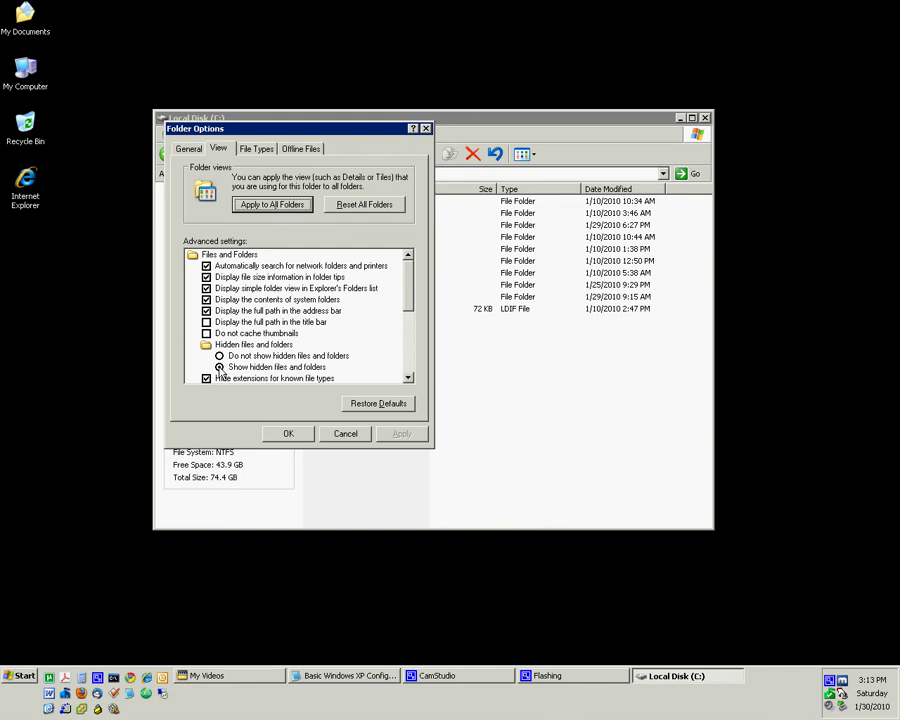
pyautogui.click(220, 357)
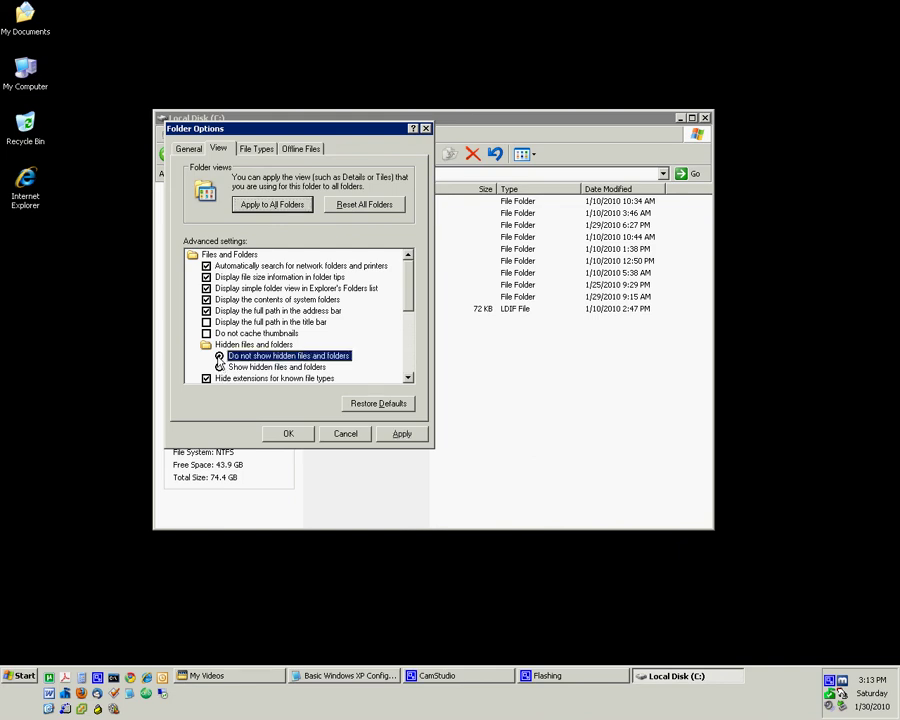
pyautogui.click(220, 368)
pyautogui.scroll(-2, 414, 301)
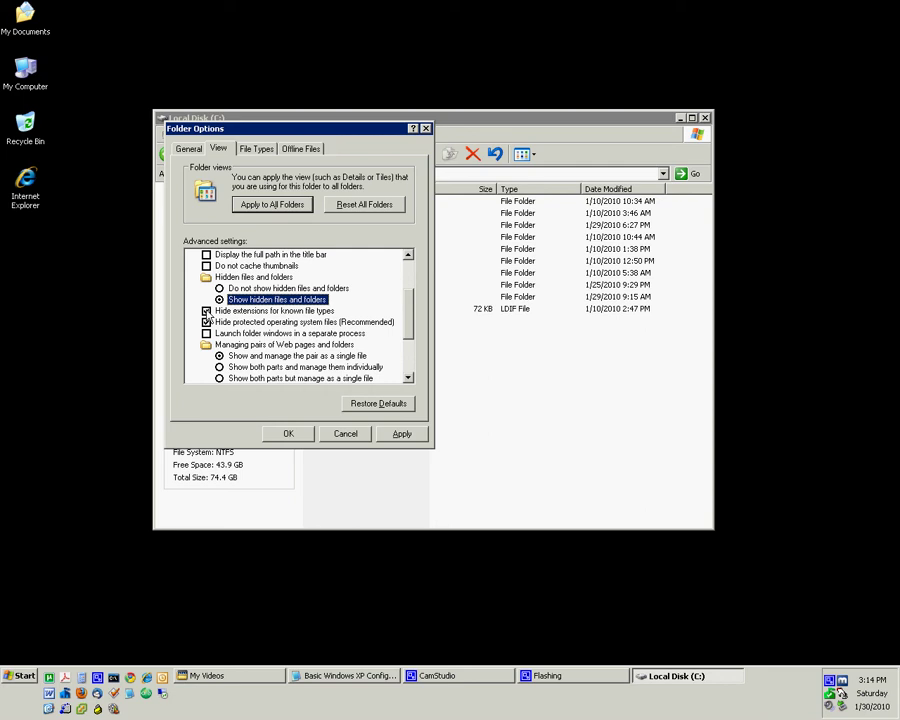
pyautogui.click(207, 312)
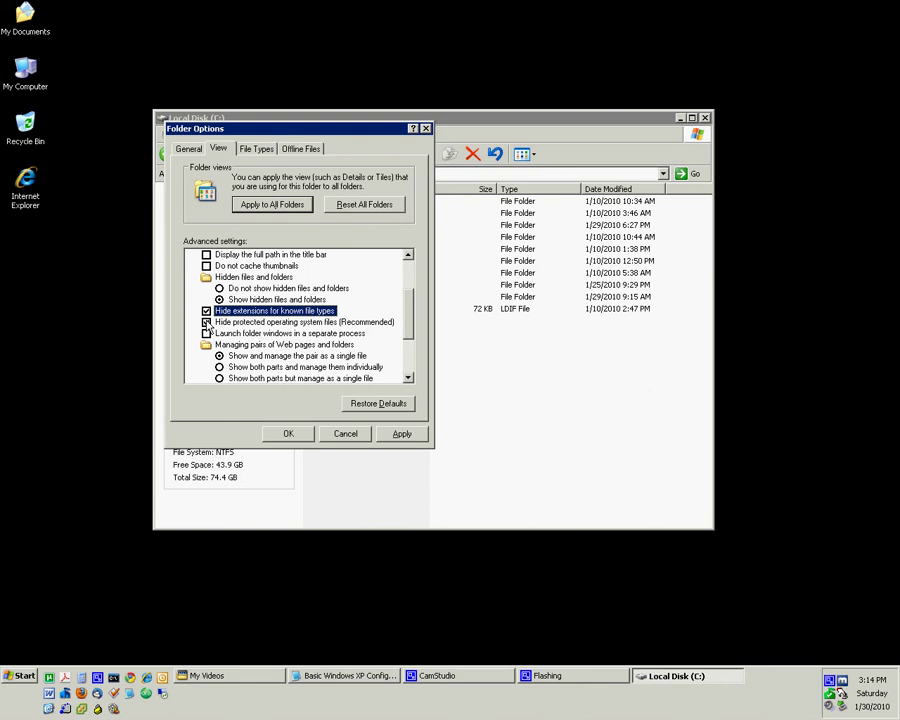
pyautogui.click(207, 323)
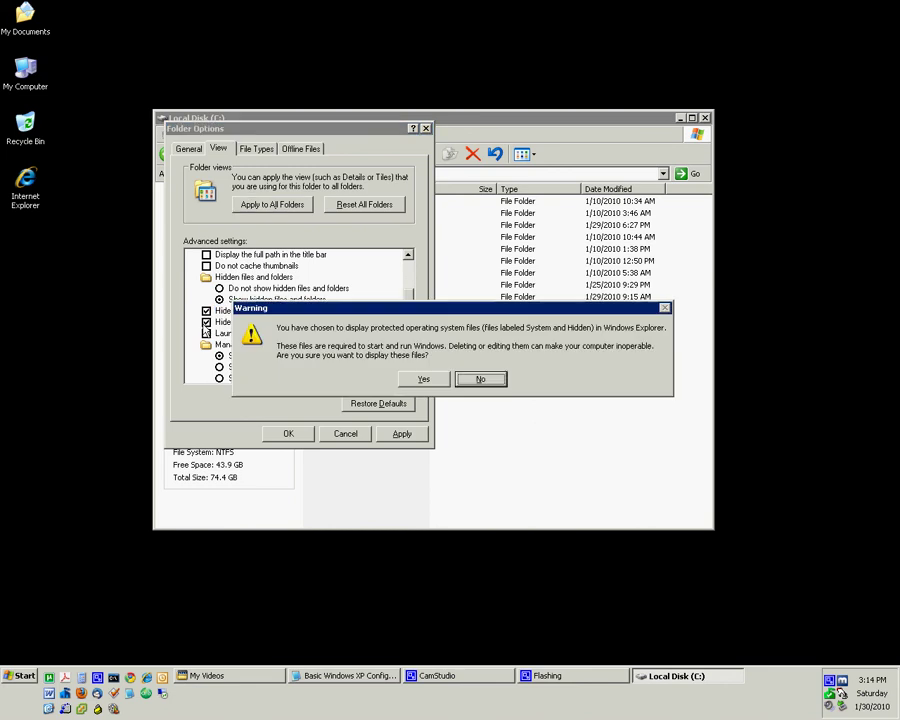
pyautogui.click(437, 384)
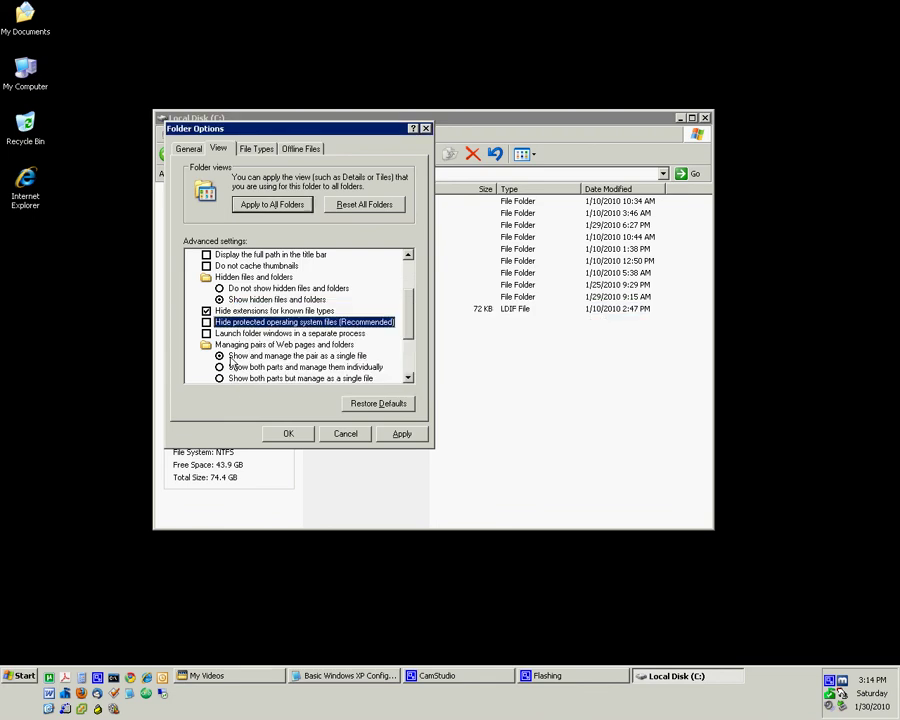
pyautogui.moveTo(284, 136); pyautogui.dragTo(119, 192)
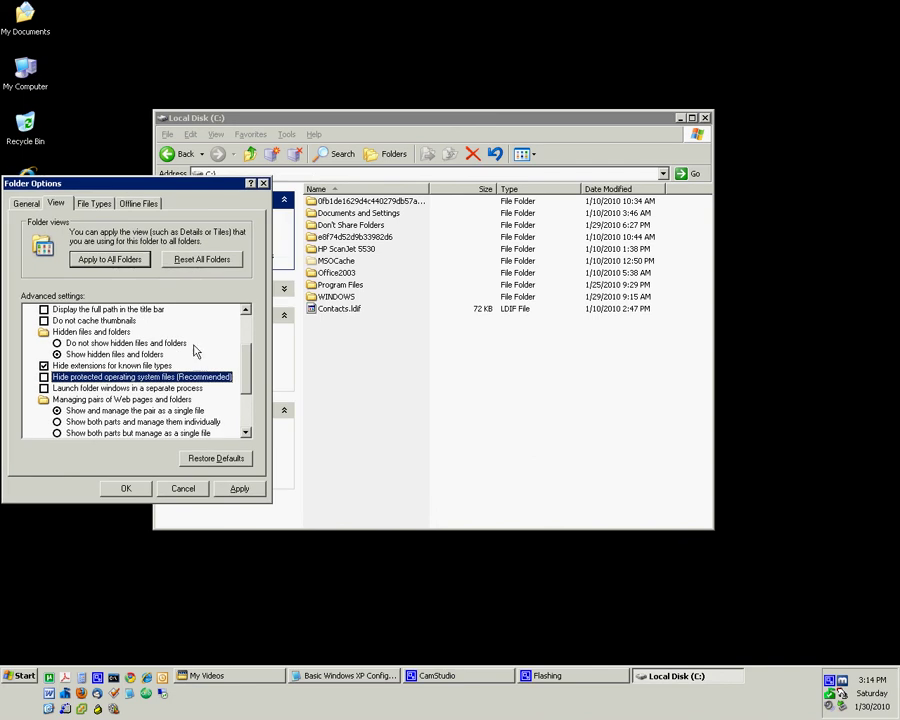
# Step: Apply the hidden-files setting, re-check Hide protected operating system files, apply again and close with OK
pyautogui.click(240, 492)
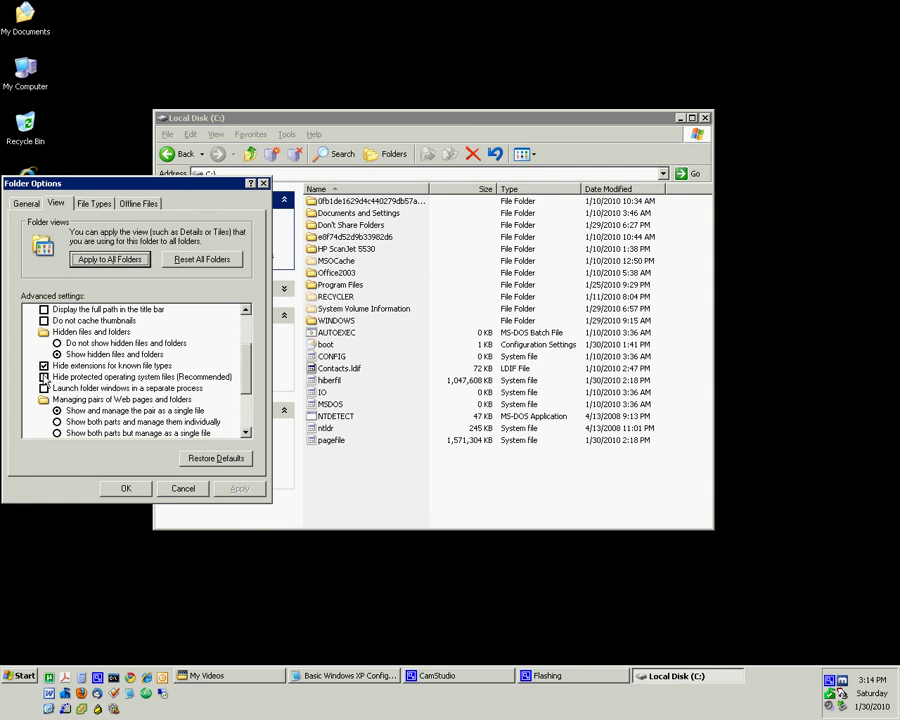
pyautogui.click(220, 377)
pyautogui.click(240, 489)
pyautogui.moveTo(247, 366); pyautogui.dragTo(245, 399)
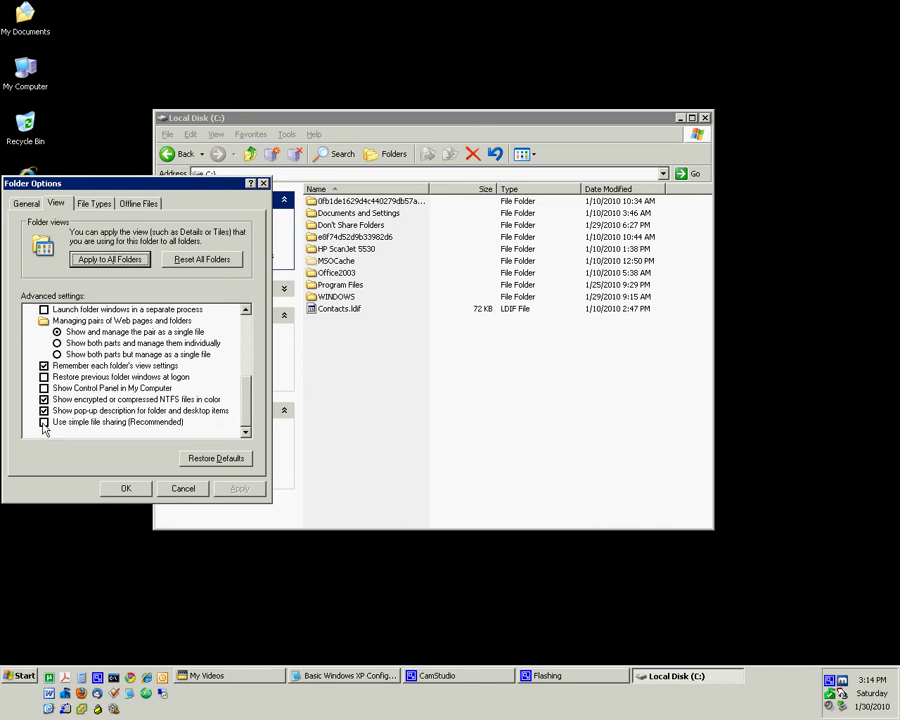
pyautogui.click(166, 490)
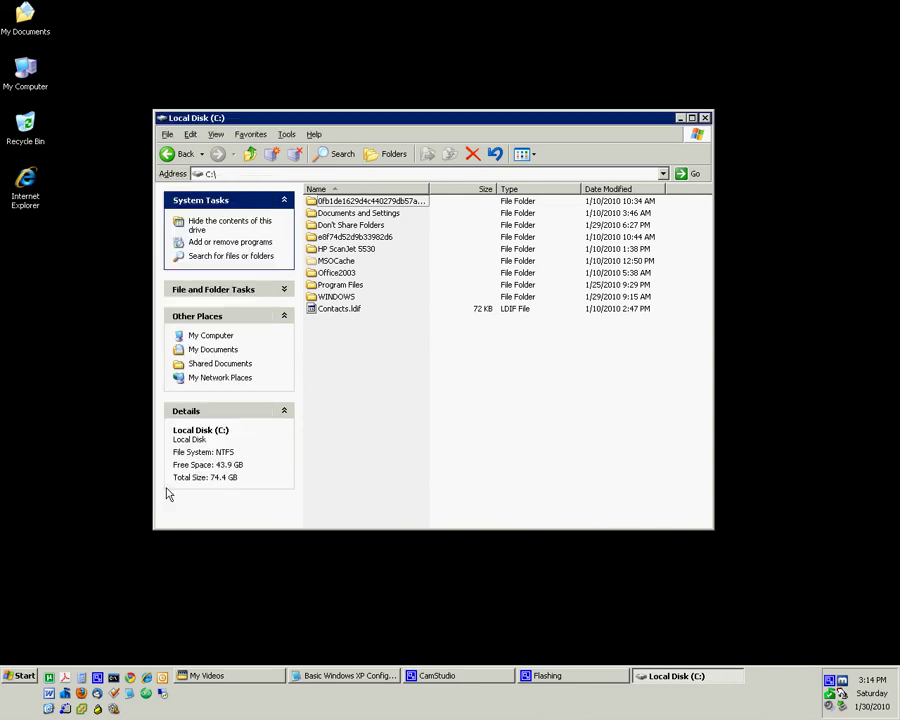
pyautogui.rightClick(338, 296)
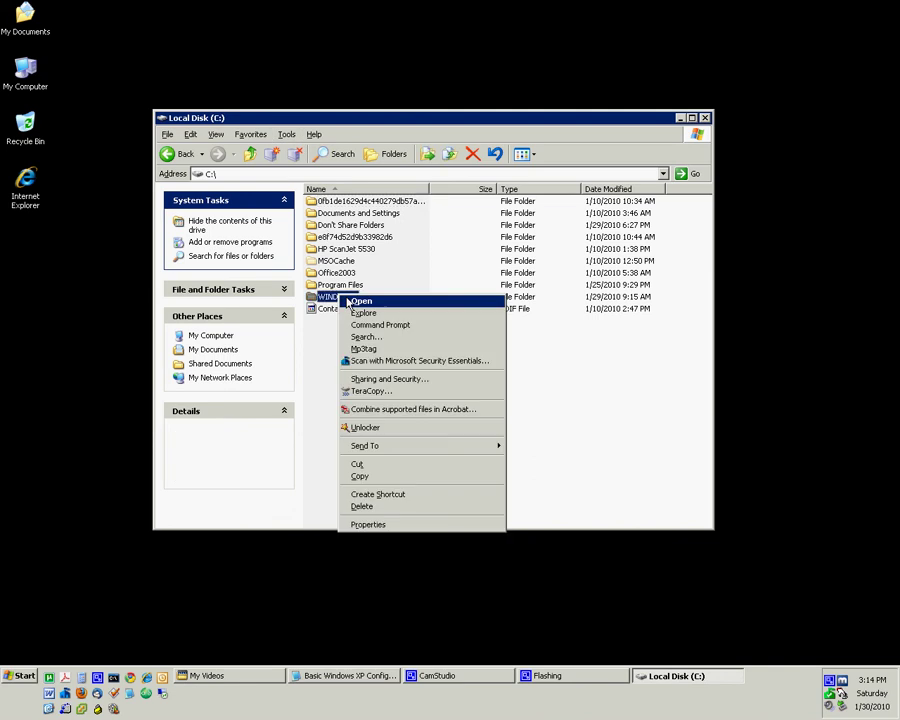
pyautogui.click(387, 530)
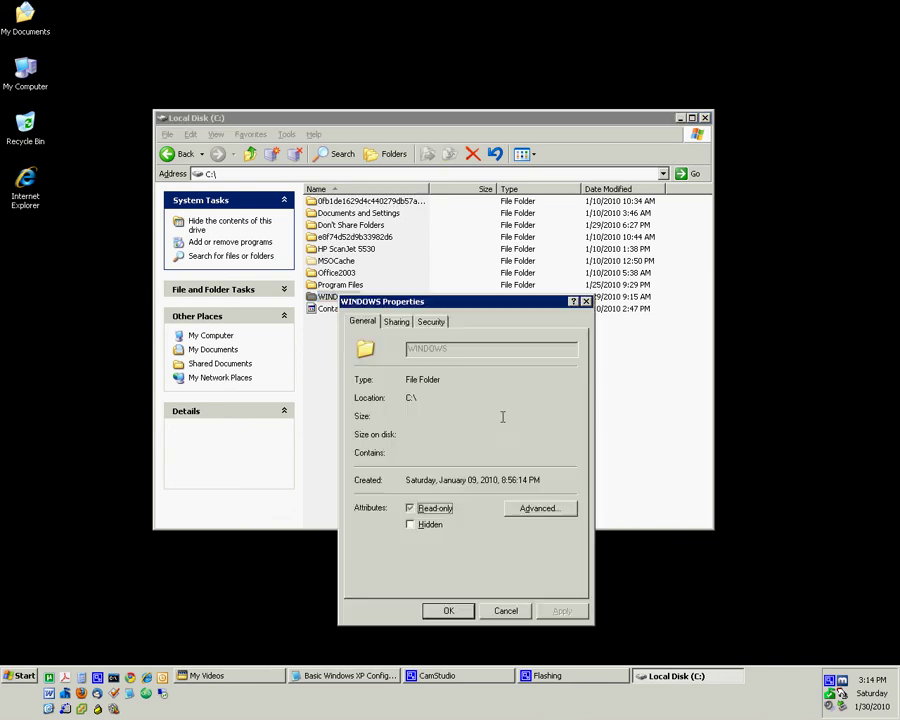
pyautogui.click(431, 322)
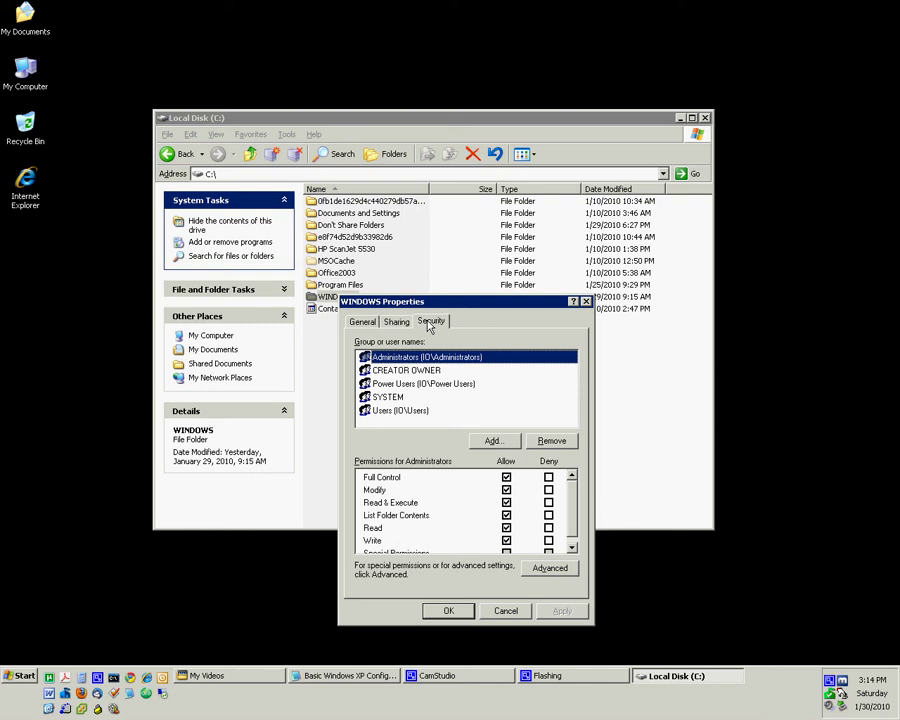
pyautogui.click(396, 322)
pyautogui.click(433, 322)
pyautogui.click(507, 611)
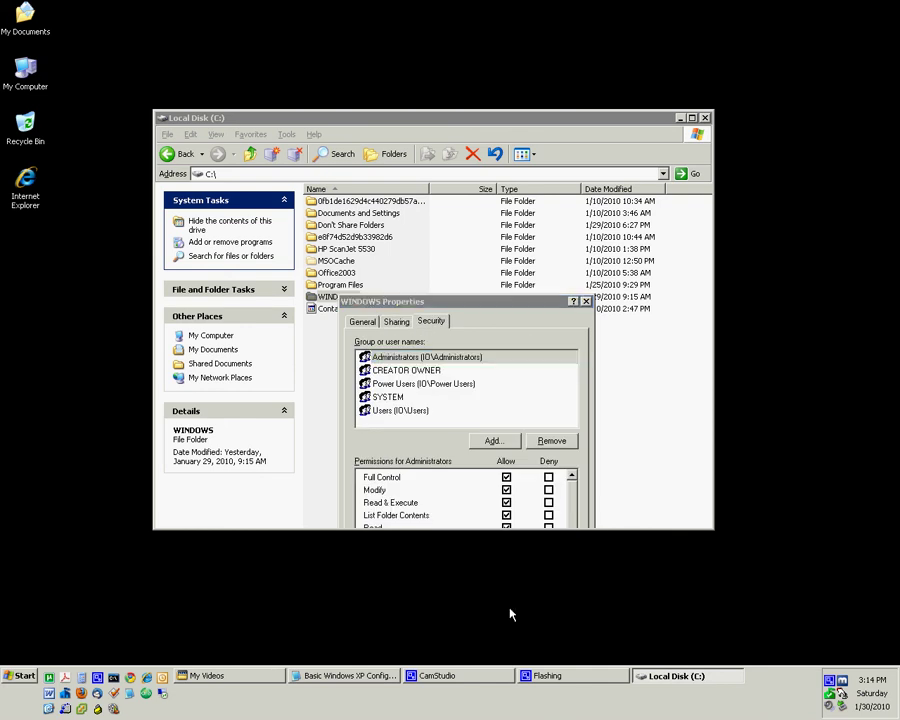
# Step: Apply this folder's Details view to all folders from the Folder Options View tab, confirming with Yes
pyautogui.click(287, 134)
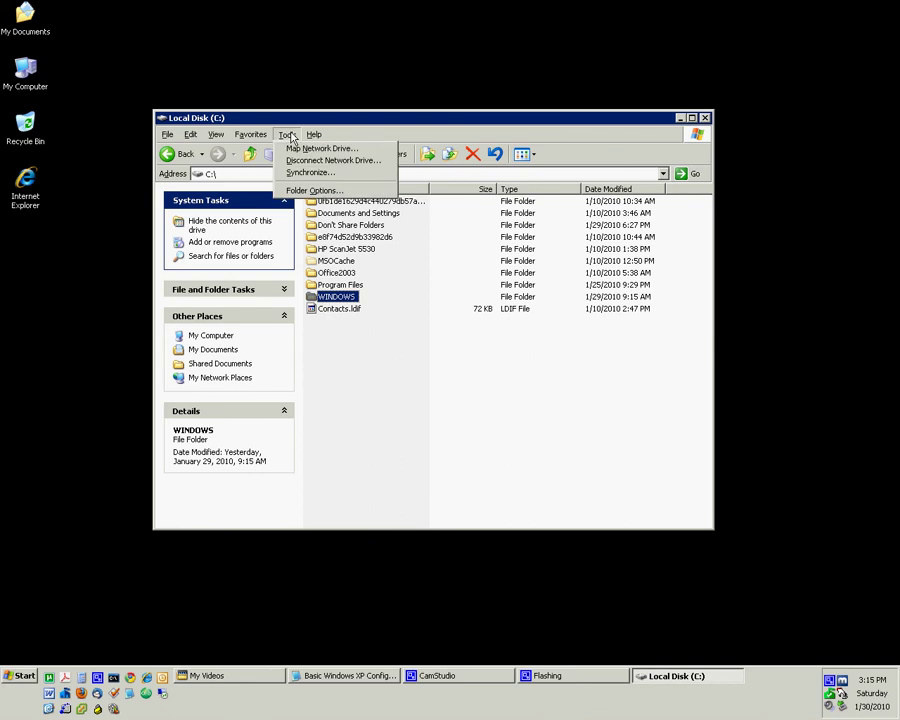
pyautogui.click(314, 191)
pyautogui.click(219, 150)
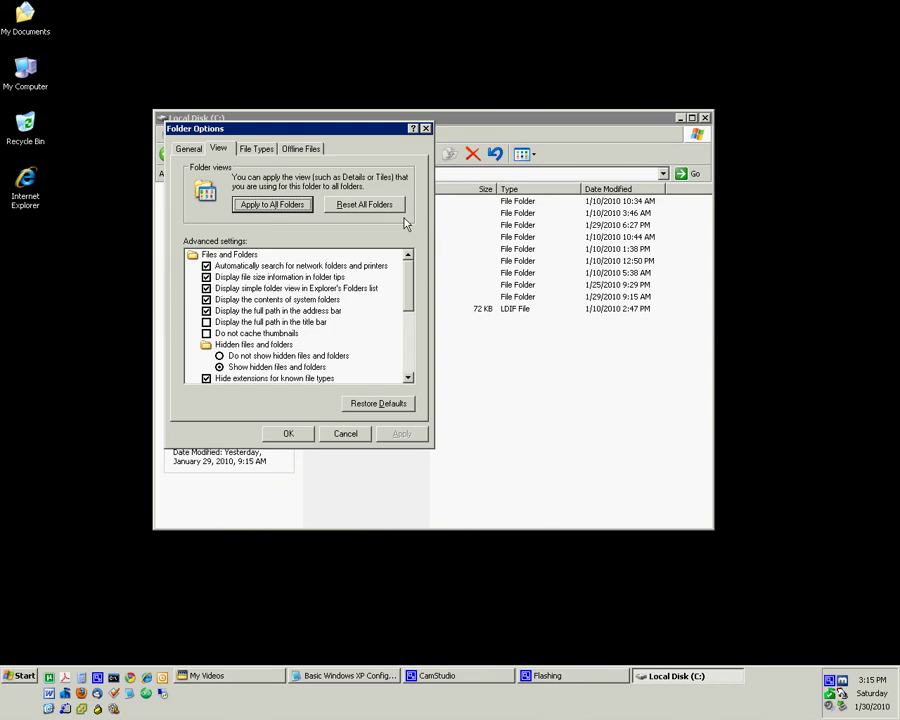
pyautogui.click(270, 204)
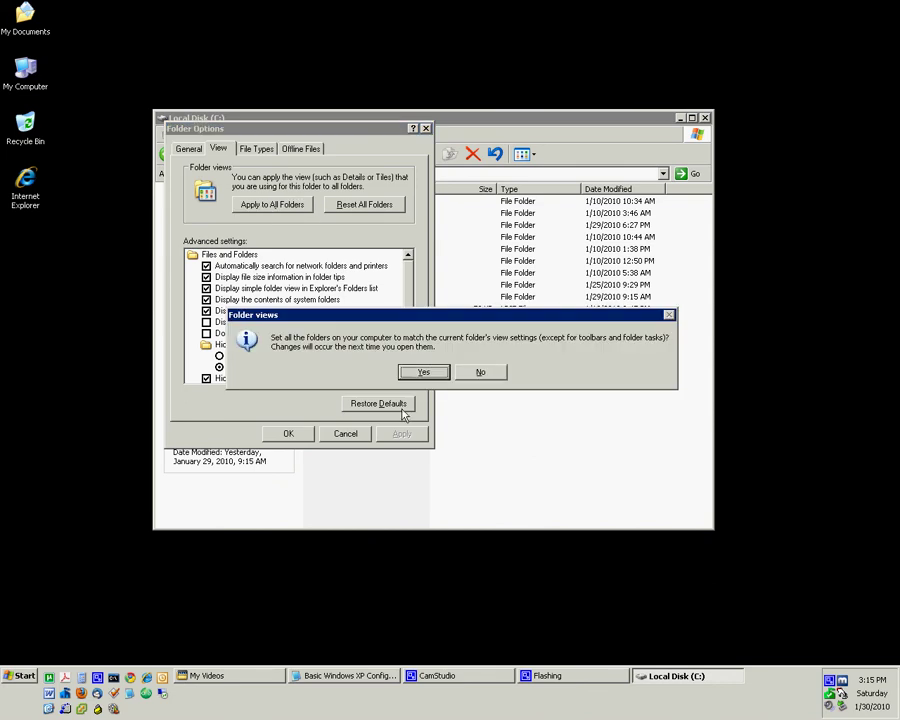
pyautogui.click(417, 370)
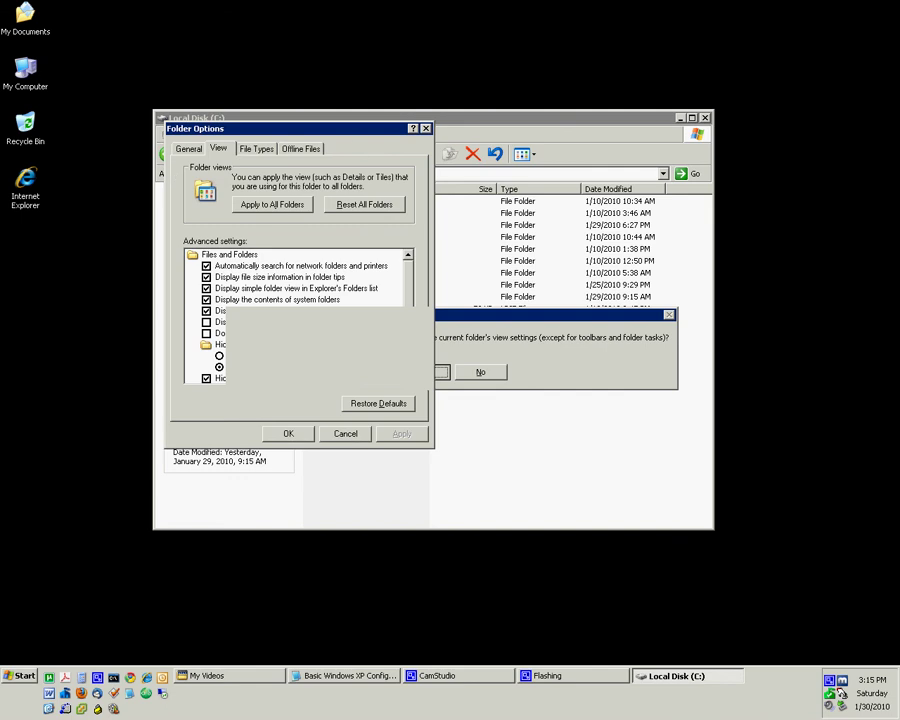
# Step: Close Folder Options, place and open smoothwall3-polar-vmimage on the desktop, then close both Explorer windows
pyautogui.press('Return')
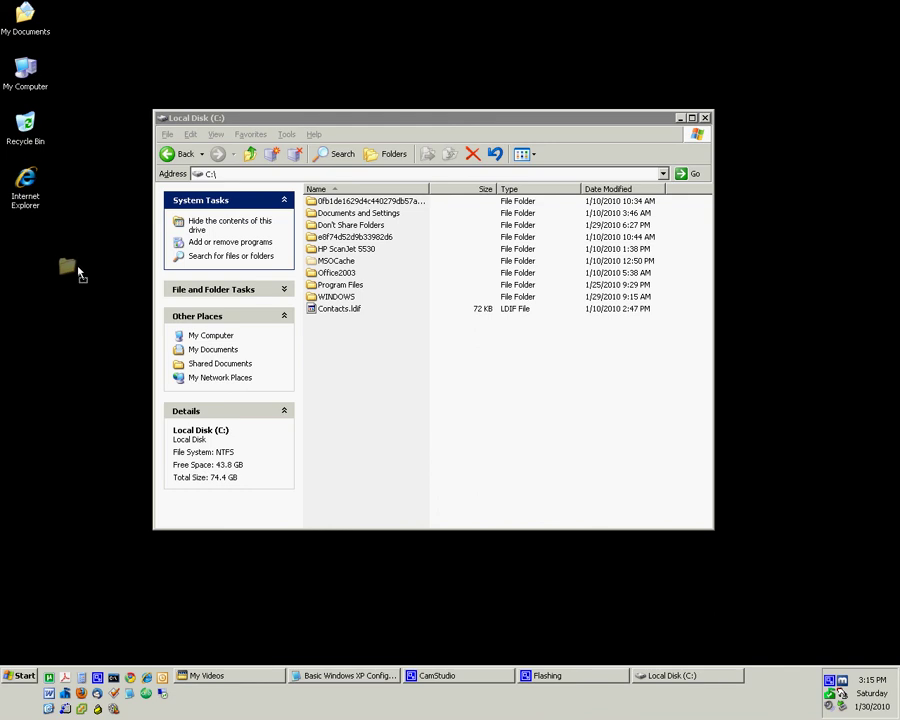
pyautogui.moveTo(80, 272); pyautogui.dragTo(80, 274)
pyautogui.doubleClick(27, 235)
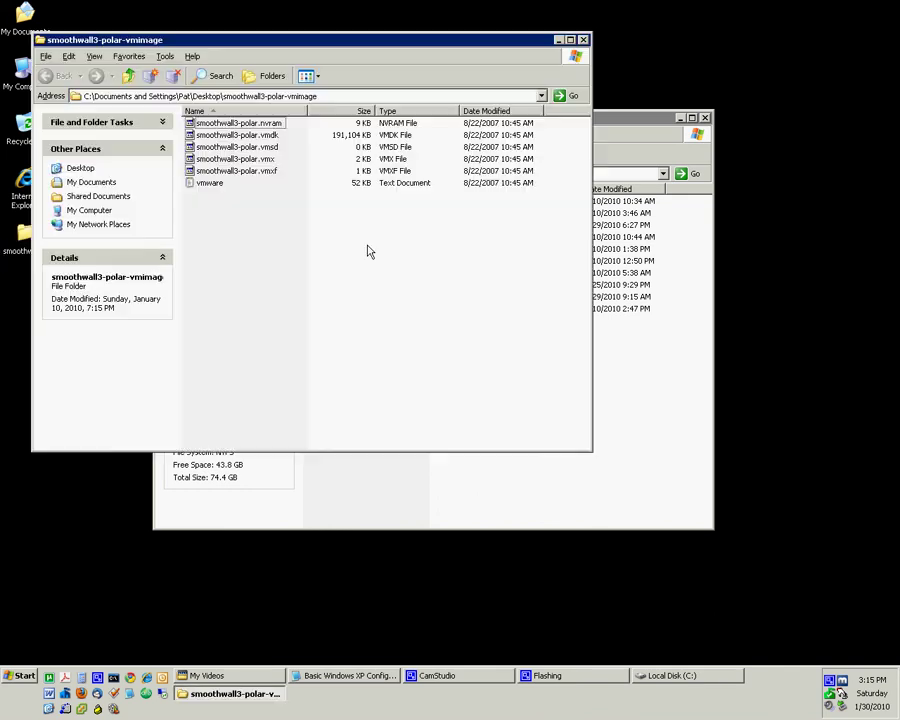
pyautogui.click(583, 40)
pyautogui.click(704, 117)
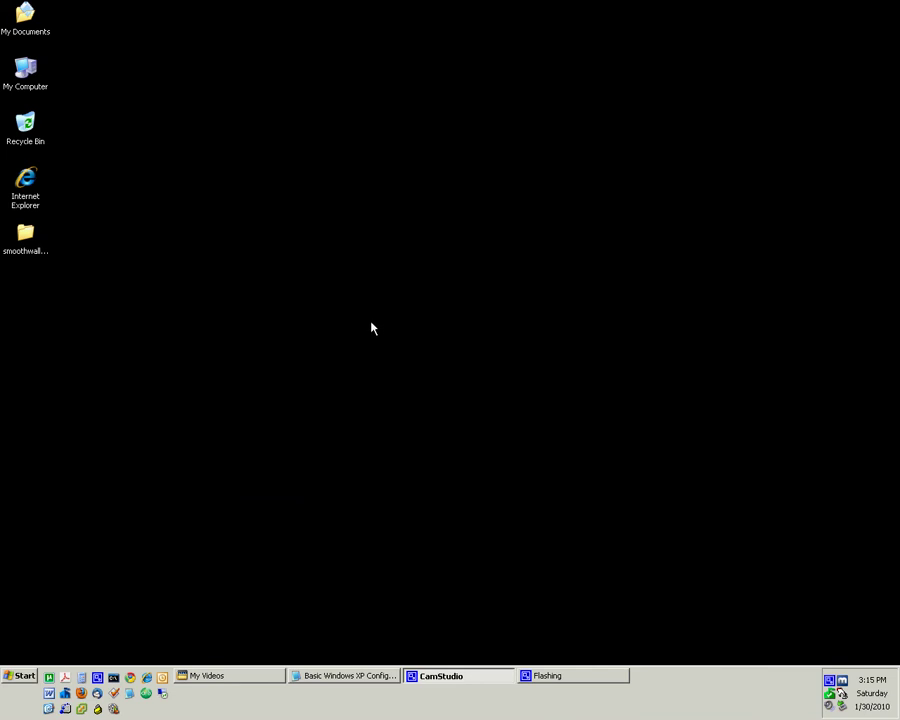